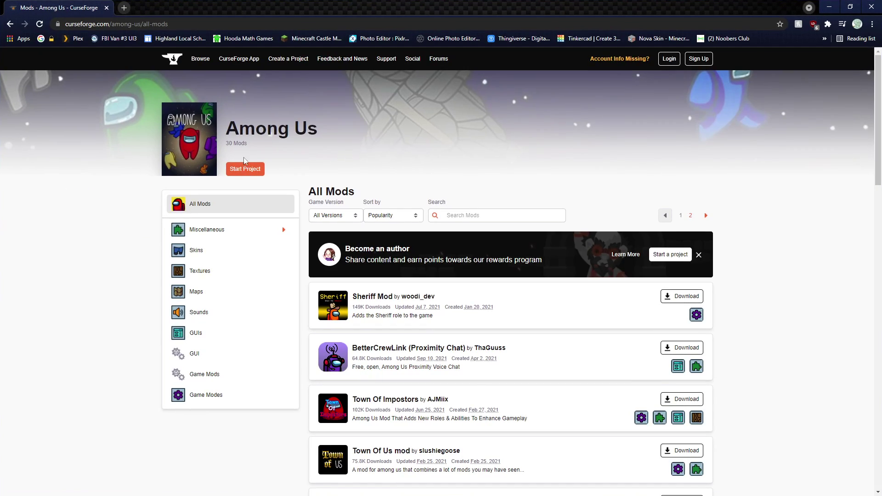
Find Mod Manager by Matux38 in the Among Us mods list and start its download.
scroll(277, 375, "down", 1)
left_click(117, 24)
scroll(110, 252, "down", 3)
scroll(110, 253, "down", 3)
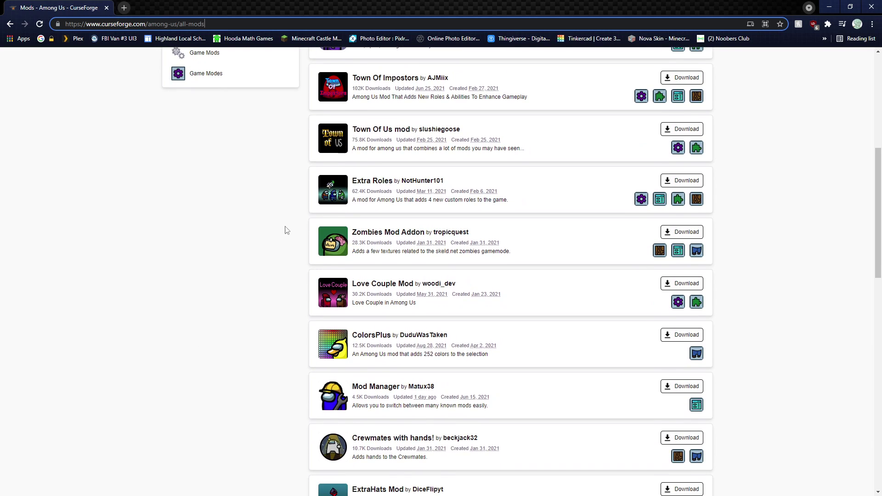
left_click(372, 390)
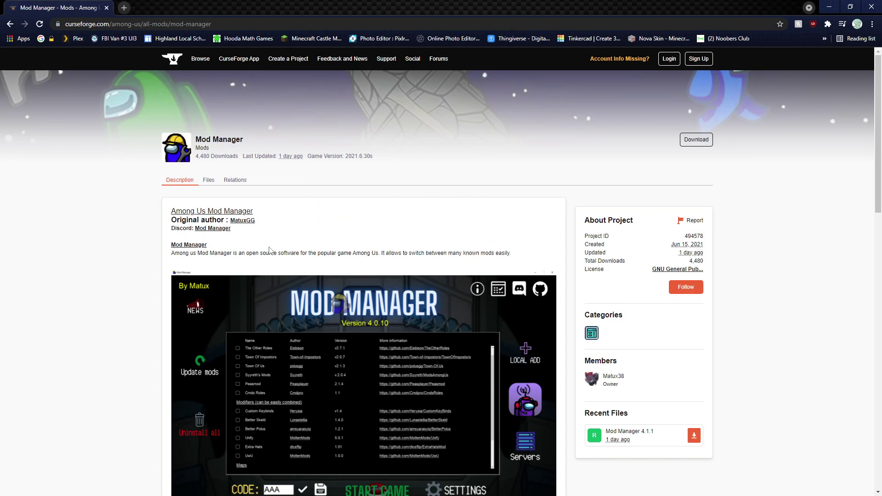
scroll(272, 251, "down", 1)
left_click(712, 96)
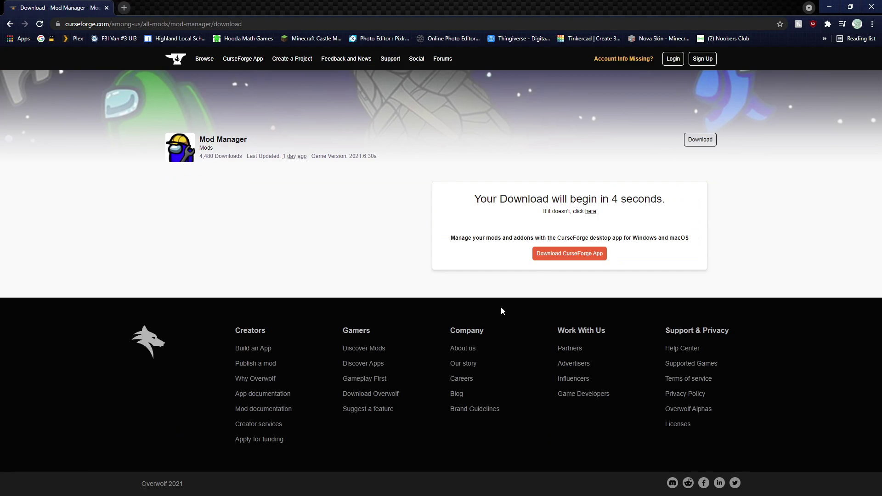
Download the .NET 5 runtime from the '.net 5 here' link in Mod Manager's installation notes.
left_click(10, 24)
scroll(154, 390, "down", 5)
left_click(261, 266)
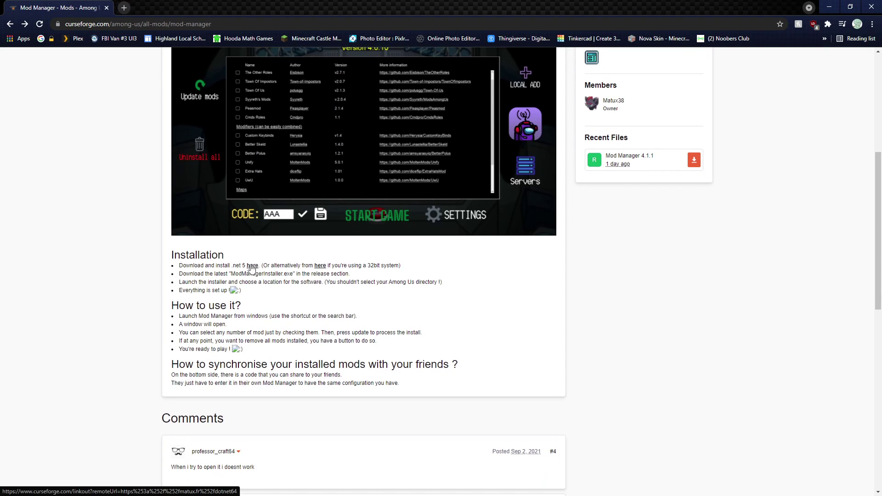
left_click(205, 133)
left_click(873, 483)
Go back to the Mod Manager page, check the 32bit system note, and close the browser.
left_click(10, 24)
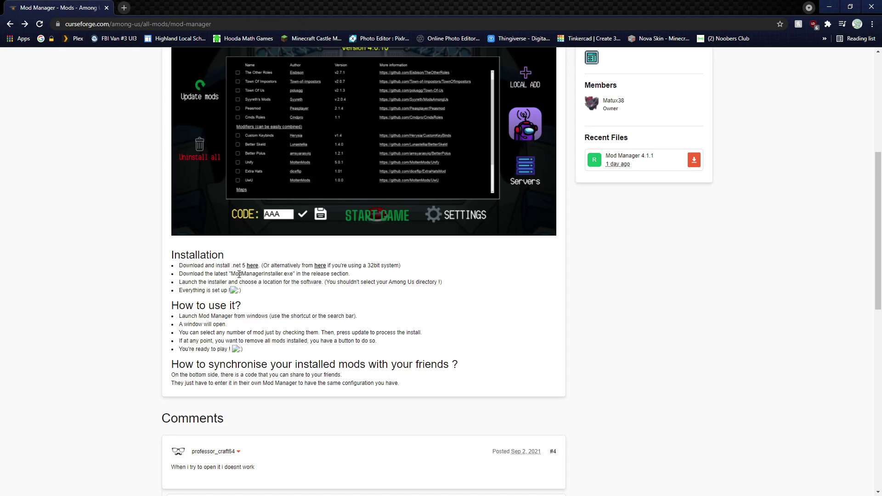
left_click_drag(368, 266, 380, 266)
left_click(256, 274)
scroll(316, 346, "up", 6)
left_click(871, 7)
left_click_drag(235, 287, 240, 279)
left_click(250, 276)
double_click(250, 276)
left_click(238, 223)
left_click(135, 276)
left_click(300, 327)
left_click(270, 286)
left_click(308, 306)
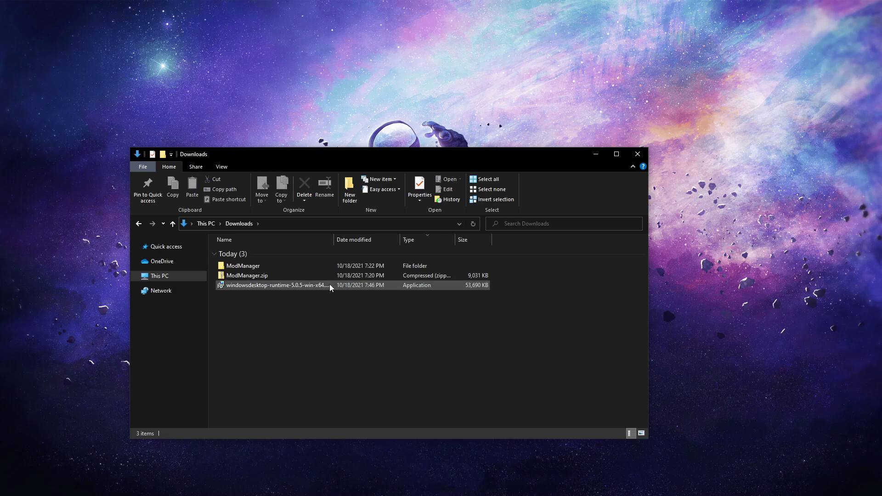
left_click(265, 276)
Extract all of ModManager.zip with Show extracted files enabled.
right_click(266, 275)
left_click(303, 306)
left_click(232, 272)
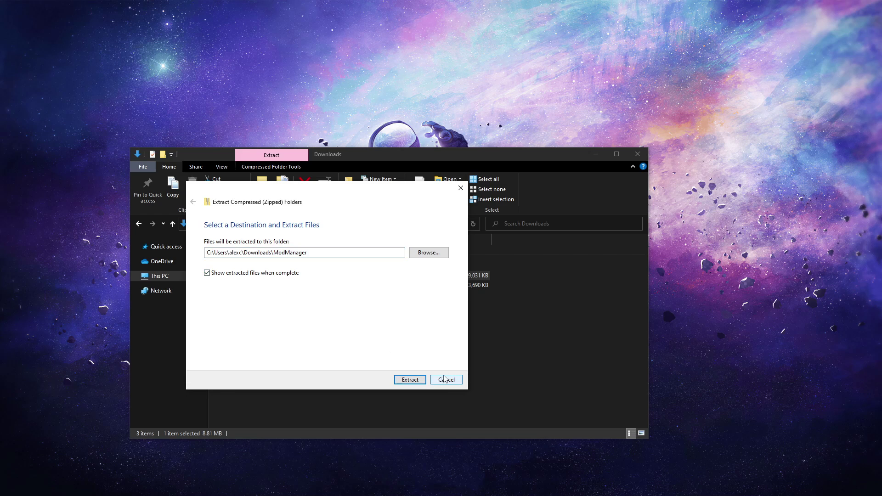
left_click(409, 379)
Open the extracted ModManager folder in Downloads.
double_click(254, 266)
left_click(244, 224)
mouse_move(251, 288)
left_mouse_down()
mouse_move(306, 296)
mouse_move(290, 291)
mouse_move(283, 319)
left_mouse_up()
double_click(242, 267)
Launch ModManager4.exe and browse its mod list, clearing the default selection.
left_click(243, 282)
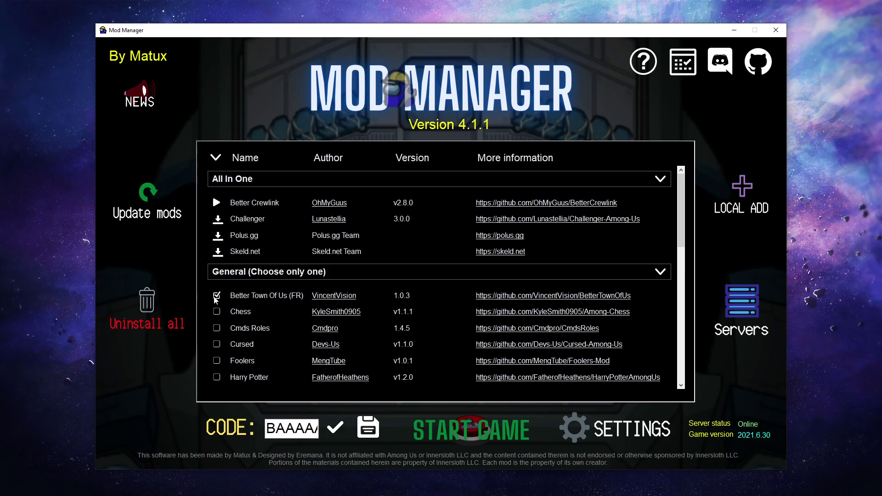
left_click(216, 296)
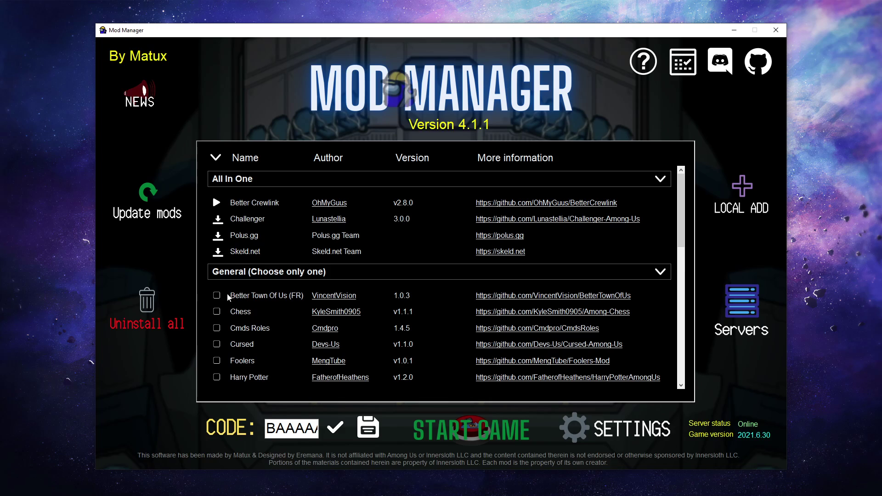
left_click(226, 161)
left_click(227, 164)
scroll(275, 225, "down", 2)
scroll(236, 310, "down", 2)
scroll(221, 328, "up", 2)
Select Better Town Of Us (FR) under General and Extra Hats under Modifiers.
left_click(215, 241)
scroll(340, 322, "down", 3)
scroll(335, 290, "down", 1)
scroll(252, 280, "down", 1)
left_click(217, 297)
Review the chosen mods and start the game.
scroll(251, 345, "down", 2)
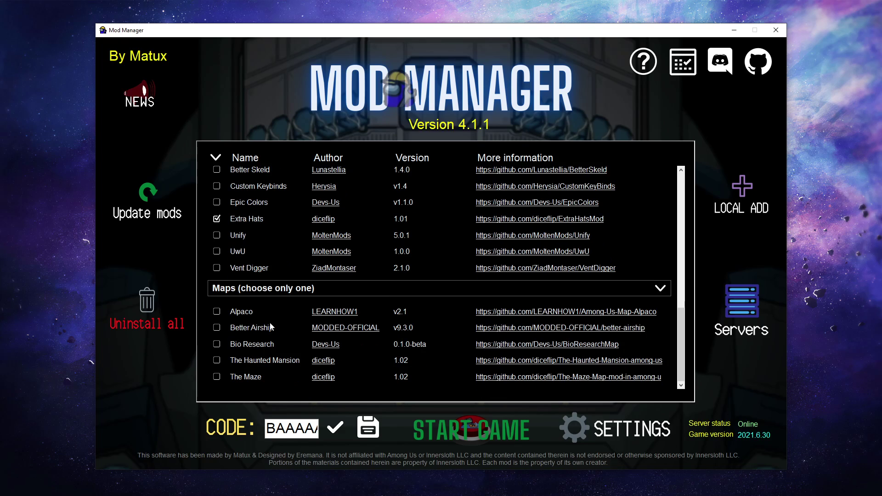
scroll(248, 276, "up", 15)
scroll(236, 202, "down", 2)
scroll(243, 205, "up", 2)
scroll(266, 254, "down", 2)
scroll(268, 304, "up", 1)
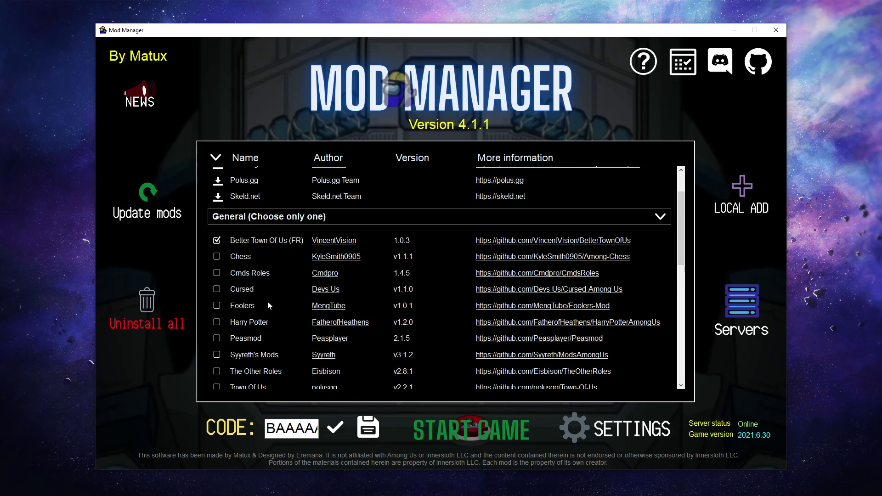
scroll(269, 289, "down", 2)
left_click(487, 432)
Save the mod choices, dismiss the Server unreachable error, and relaunch ModManager4.exe.
left_click(388, 300)
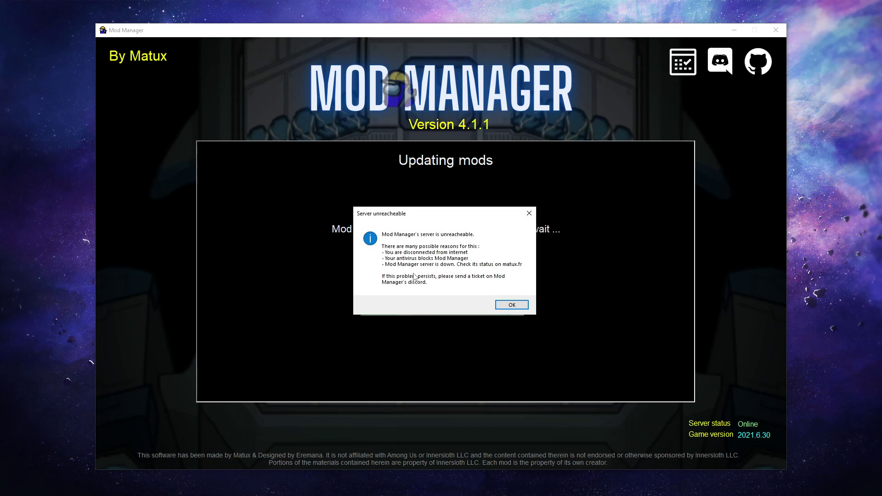
left_click(512, 306)
double_click(253, 283)
Start Among Us with Better Town Of Us and Extra Hats installed.
scroll(227, 299, "down", 10)
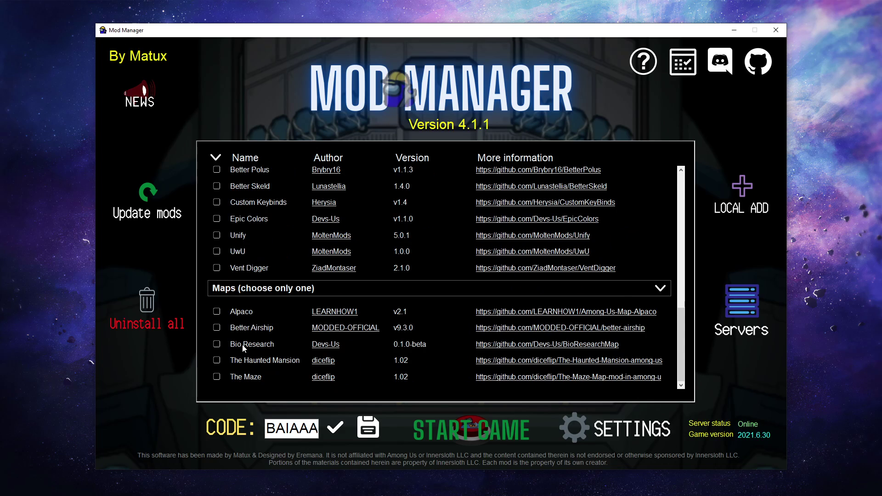
scroll(246, 329, "up", 8)
scroll(248, 324, "up", 1)
scroll(248, 324, "down", 8)
left_click(475, 446)
scroll(328, 285, "up", 8)
scroll(325, 273, "down", 8)
scroll(441, 276, "up", 5)
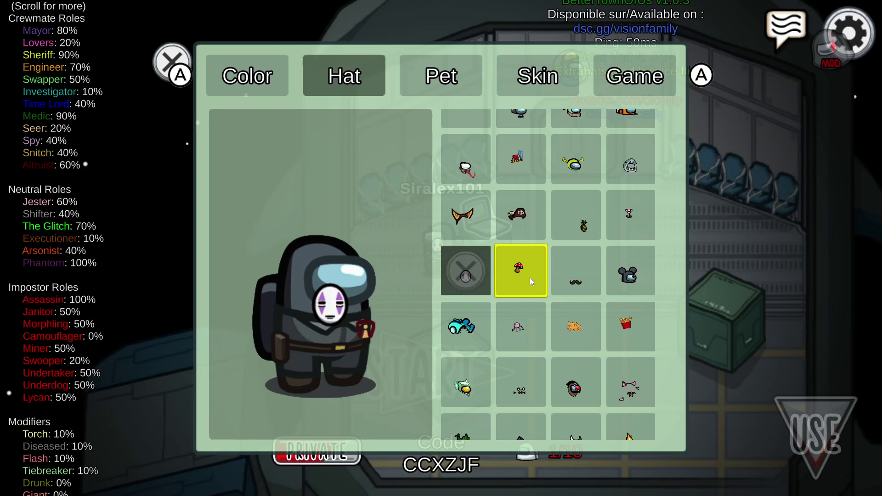
Give the crewmate a mustache hat, view skins, then show the Polus, 2-impostor game settings.
left_click(643, 275)
left_click(575, 280)
scroll(588, 276, "up", 2)
left_click(523, 82)
left_click(634, 76)
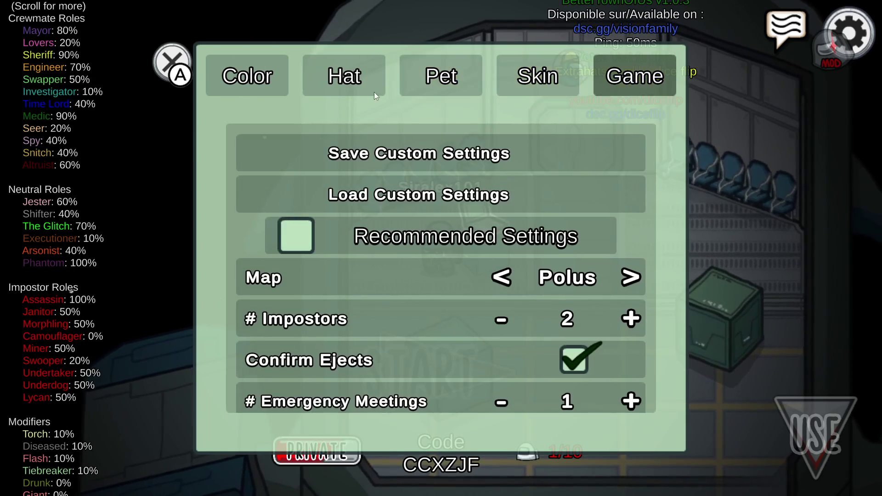